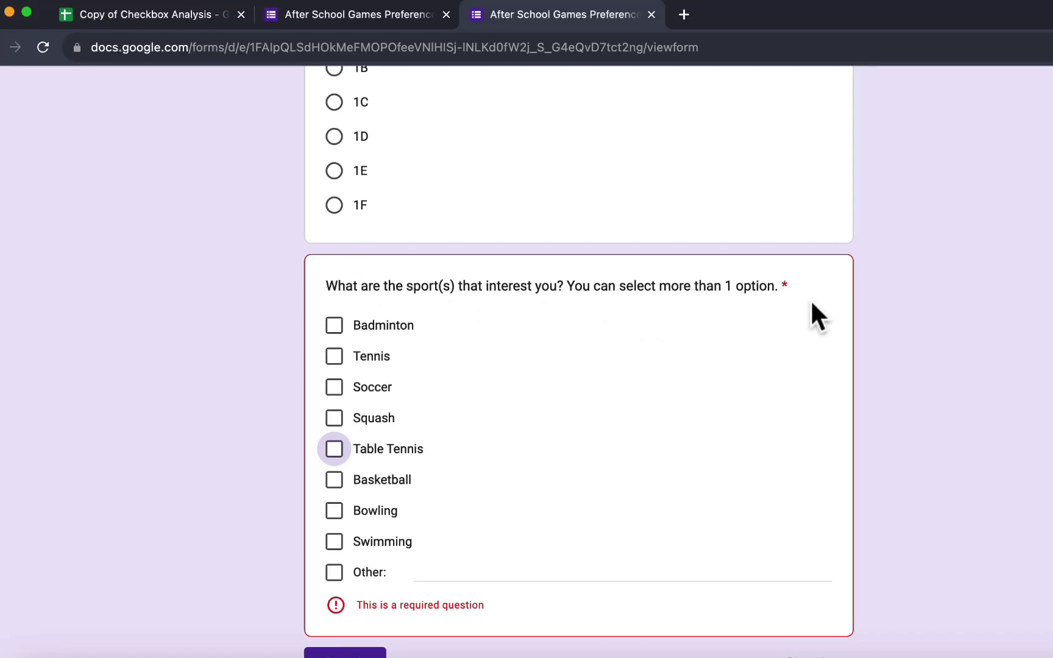
Select the four sports Tennis, Soccer, Table Tennis and Swimming on the form.
{"action": "left_click", "coordinate": [335, 357]}
{"action": "left_click", "coordinate": [334, 387]}
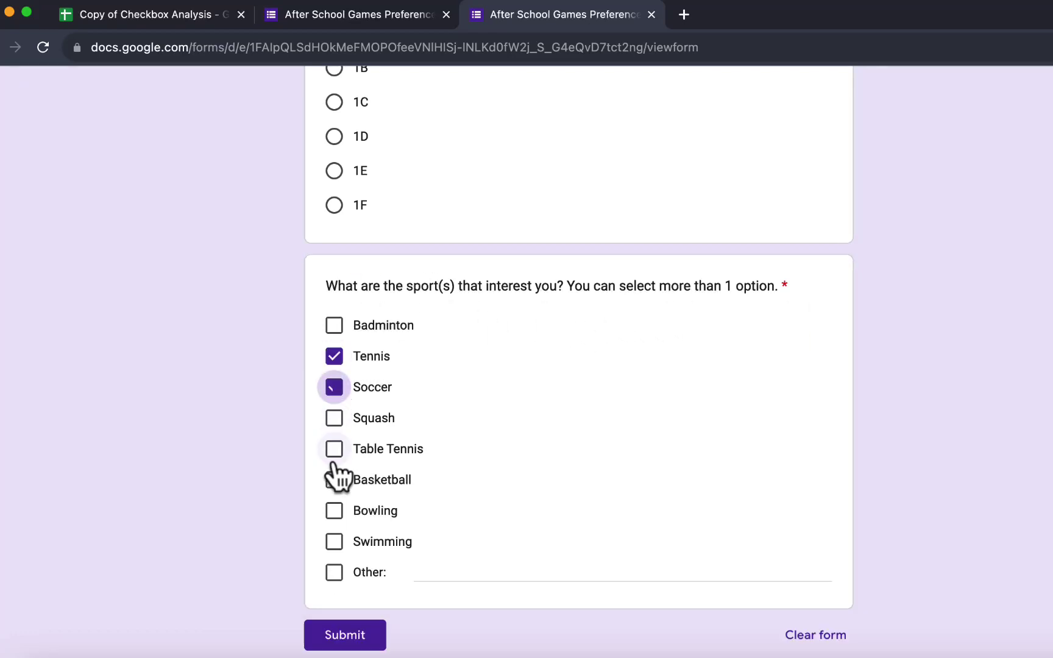
{"action": "left_click", "coordinate": [334, 448]}
{"action": "left_click", "coordinate": [334, 541]}
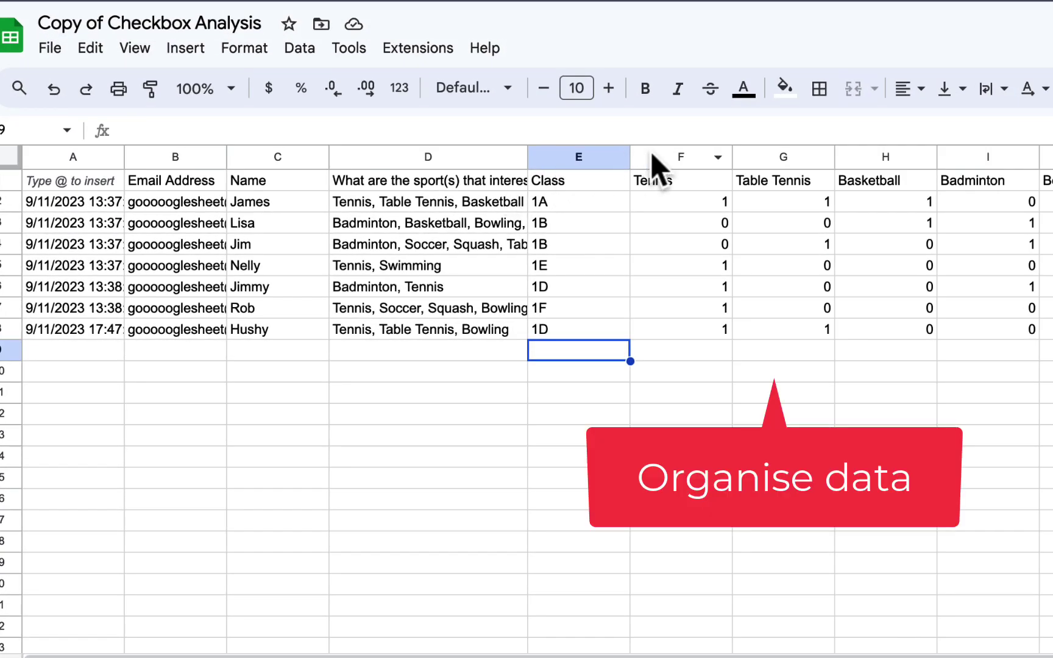
Preview the Tennis, Table Tennis, Basketball and Badminton tally columns and the grouped responses.
{"action": "left_click", "coordinate": [681, 156]}
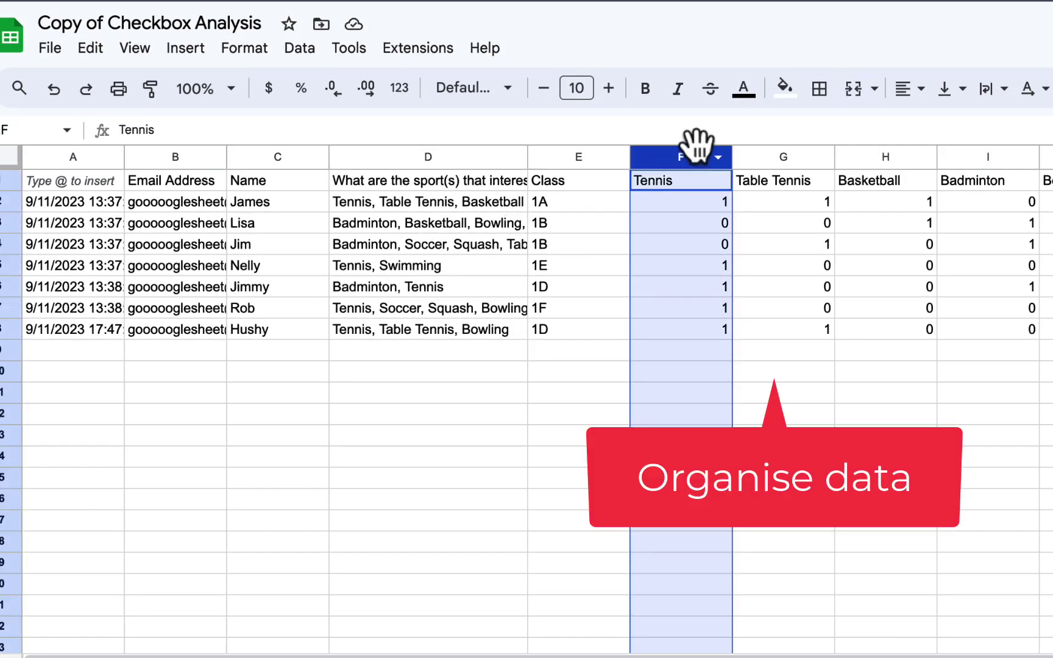
{"action": "left_click", "coordinate": [783, 156]}
{"action": "left_click", "coordinate": [886, 157]}
{"action": "left_click", "coordinate": [988, 156]}
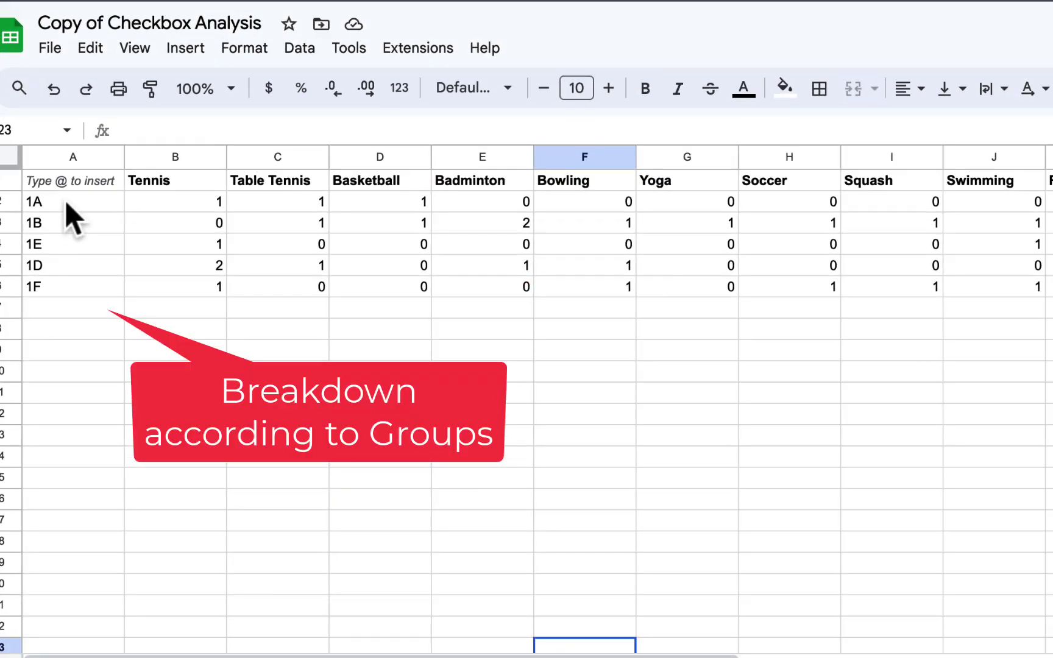
{"action": "left_click_drag", "start_coordinate": [65, 199], "coordinate": [1045, 307]}
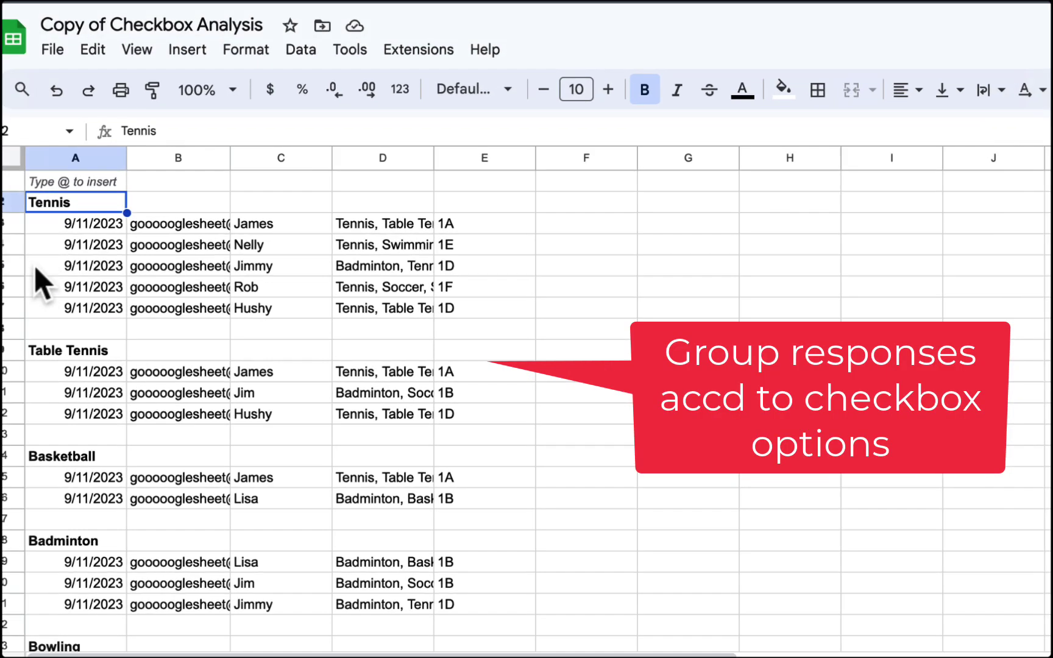
{"action": "left_click_drag", "start_coordinate": [57, 200], "coordinate": [441, 607]}
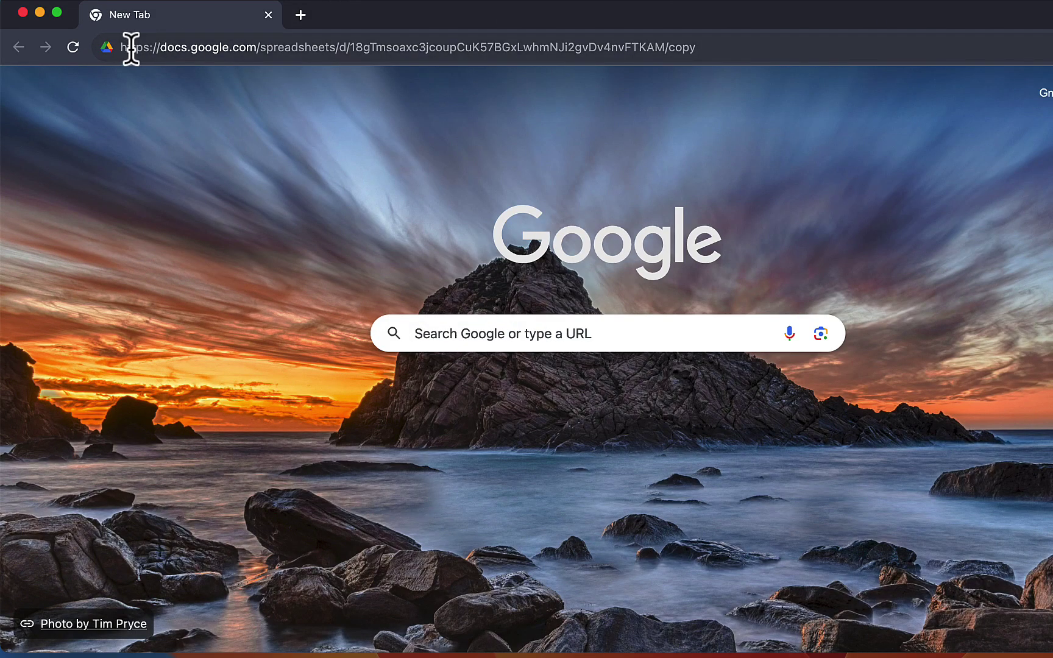
Copy the Checkbox Analysis template using its /copy link and Make a copy.
{"action": "left_click", "coordinate": [703, 49]}
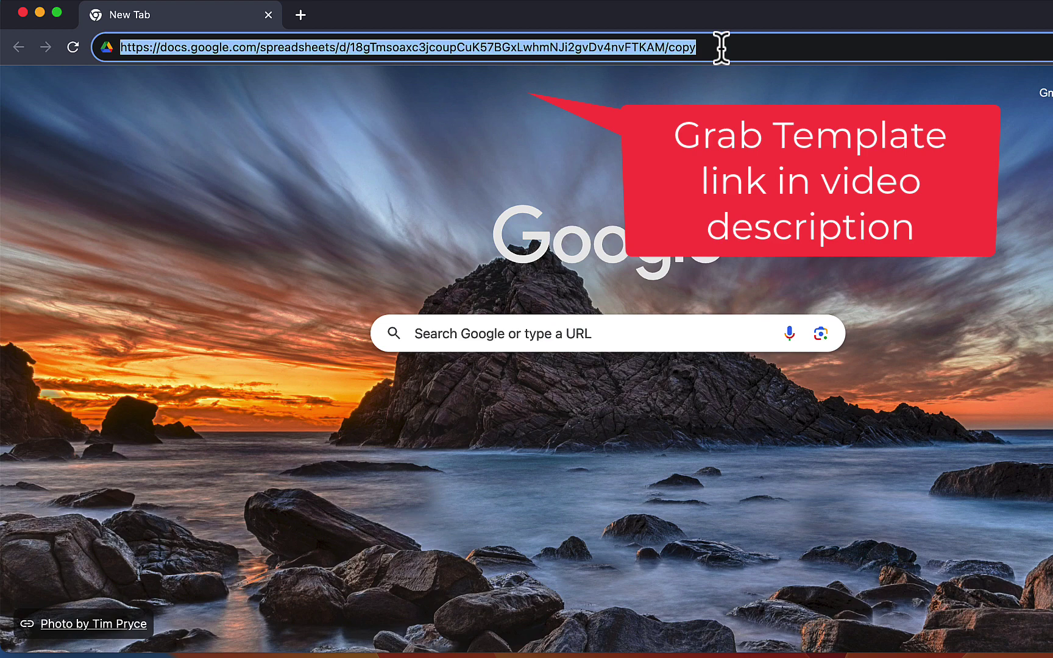
{"action": "key", "text": "Return"}
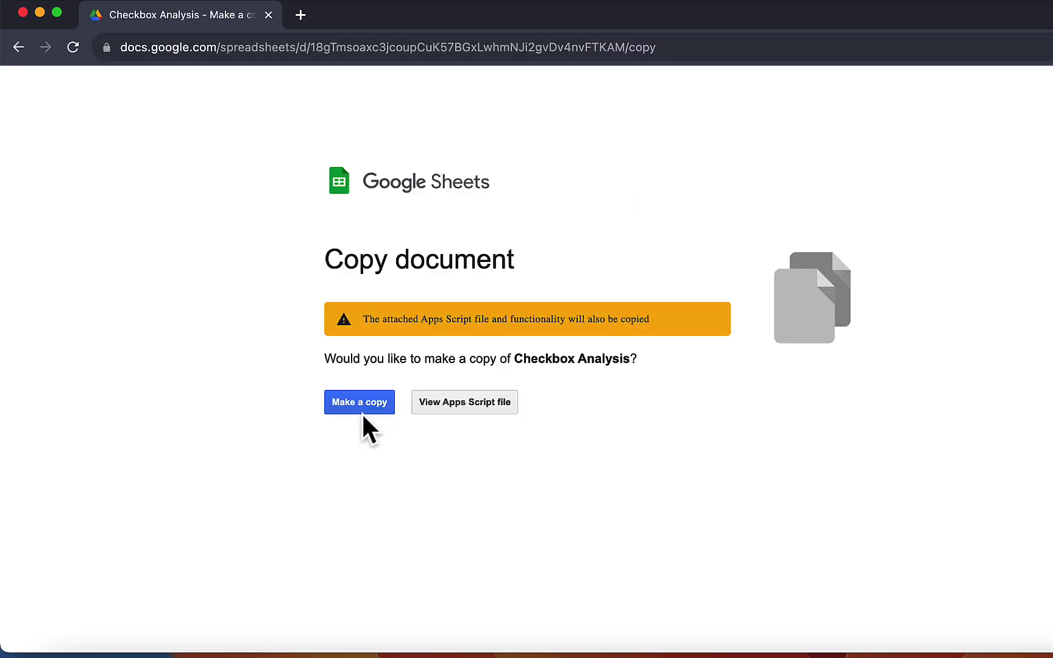
{"action": "left_click", "coordinate": [352, 404]}
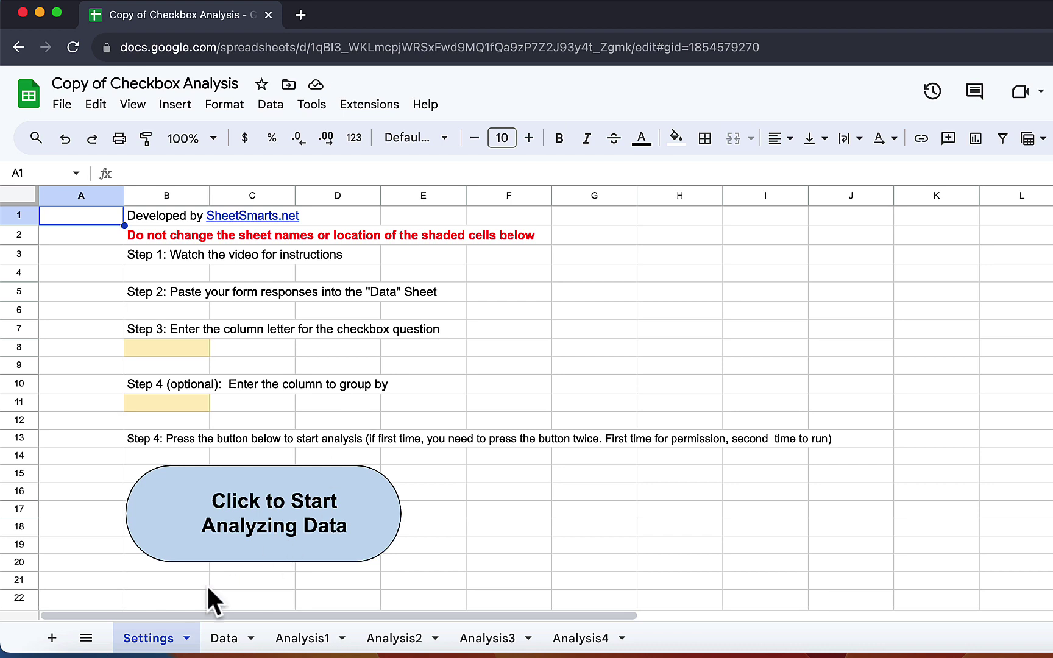
Check that the Analysis4 through Analysis1 tabs are empty, then view the Data responses.
{"action": "left_click", "coordinate": [581, 639]}
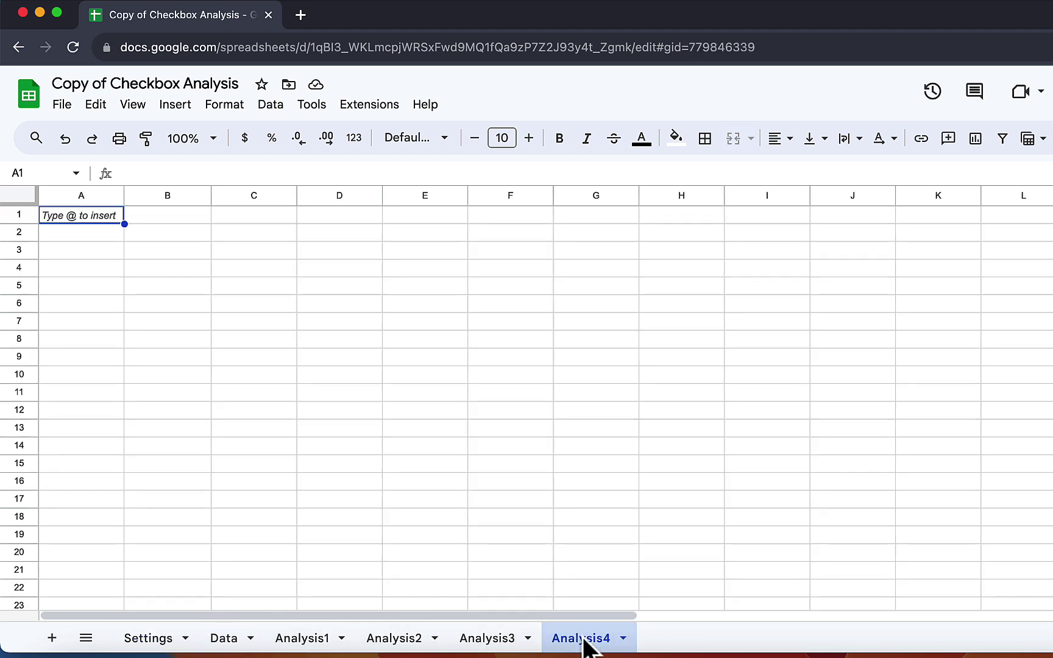
{"action": "left_click", "coordinate": [488, 639]}
{"action": "left_click", "coordinate": [394, 639]}
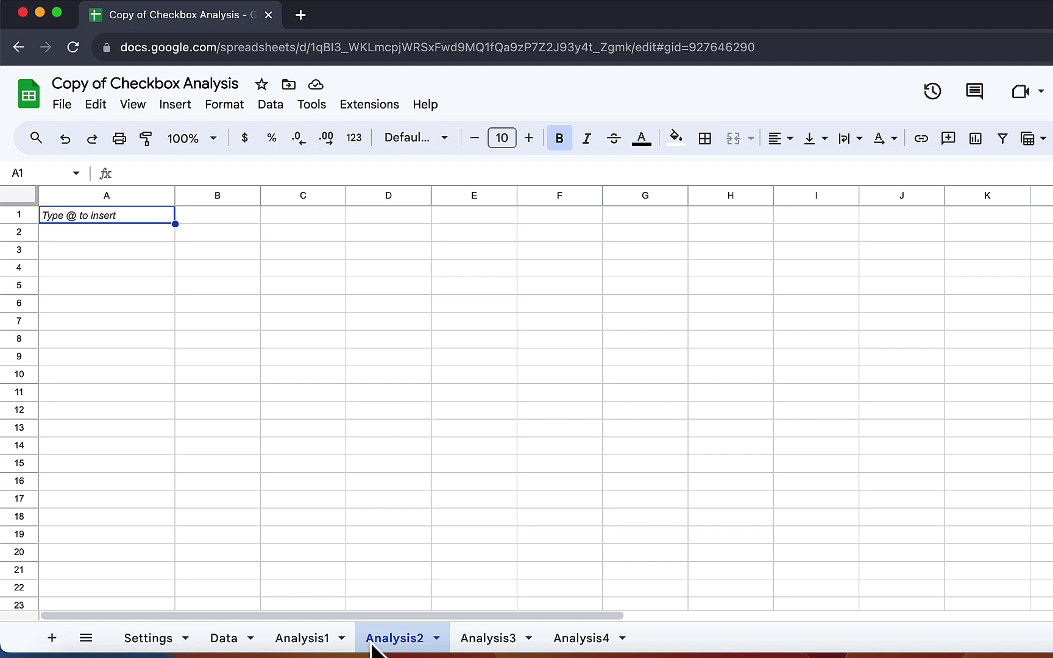
{"action": "left_click", "coordinate": [303, 639]}
{"action": "left_click", "coordinate": [224, 638]}
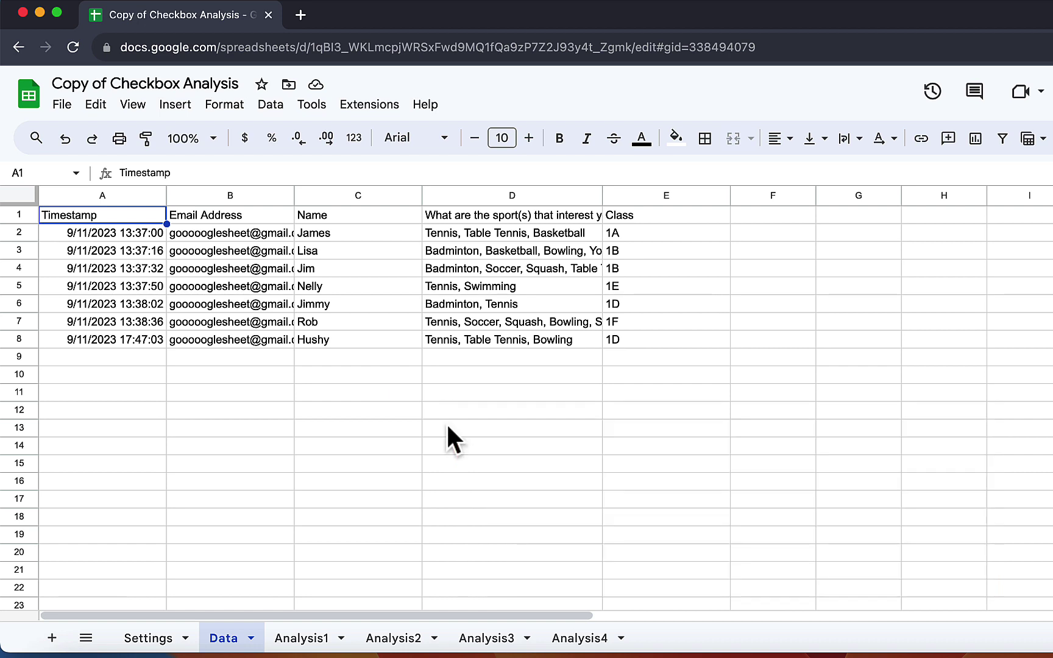
On Settings, enter checkbox column D in B8 and group-by column E in B11, then start the analysis.
{"action": "left_click", "coordinate": [148, 639]}
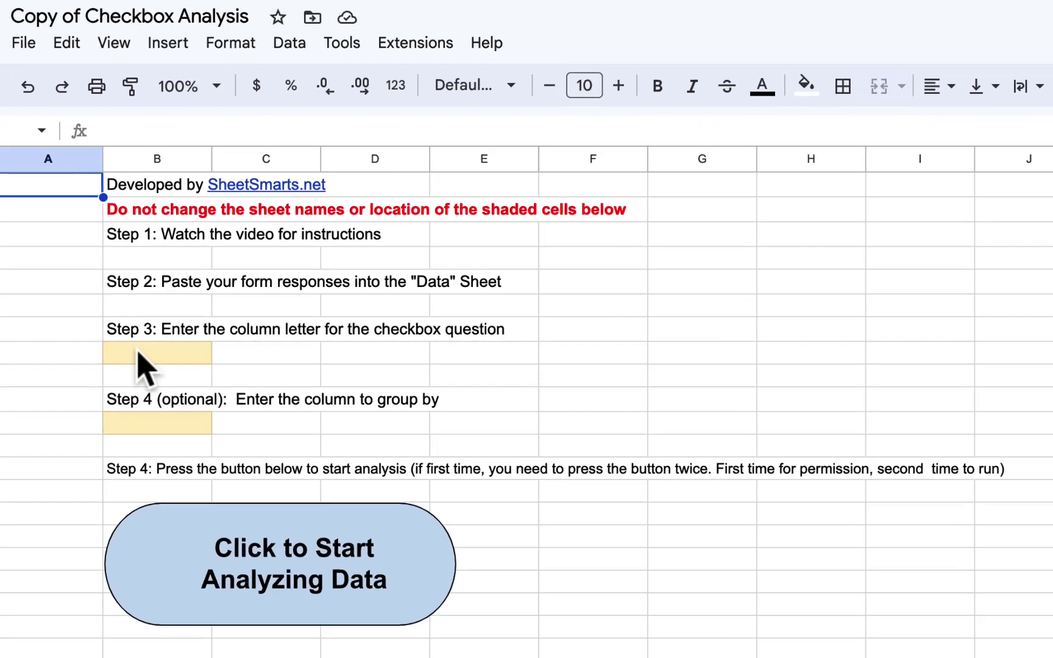
{"action": "left_click", "coordinate": [166, 347]}
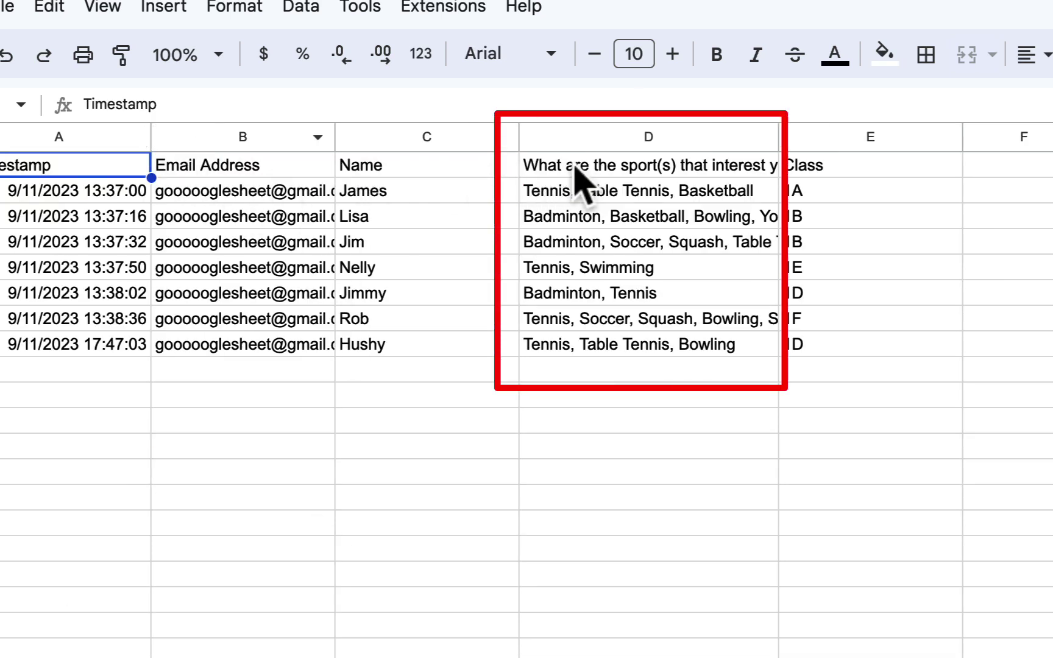
{"action": "left_click", "coordinate": [596, 173]}
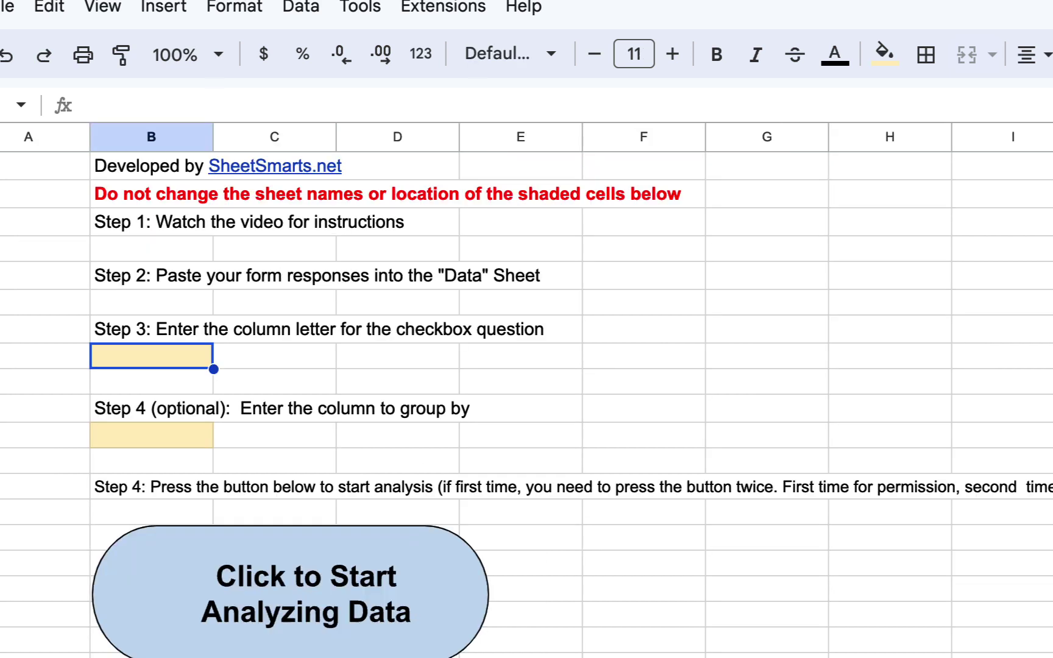
{"action": "type", "text": "D"}
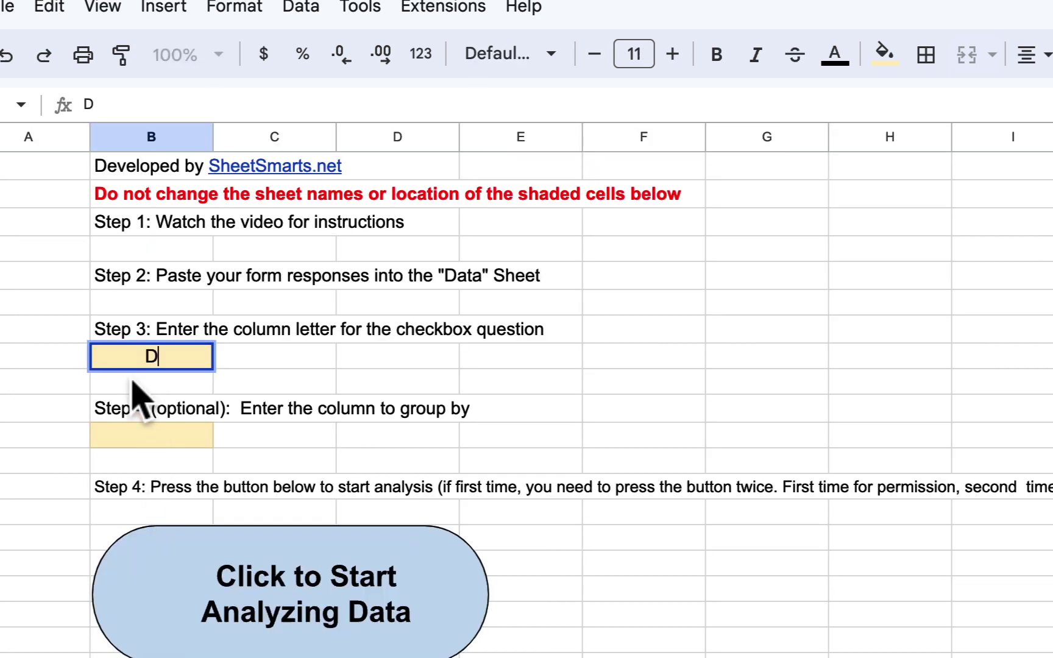
{"action": "left_click", "coordinate": [151, 439]}
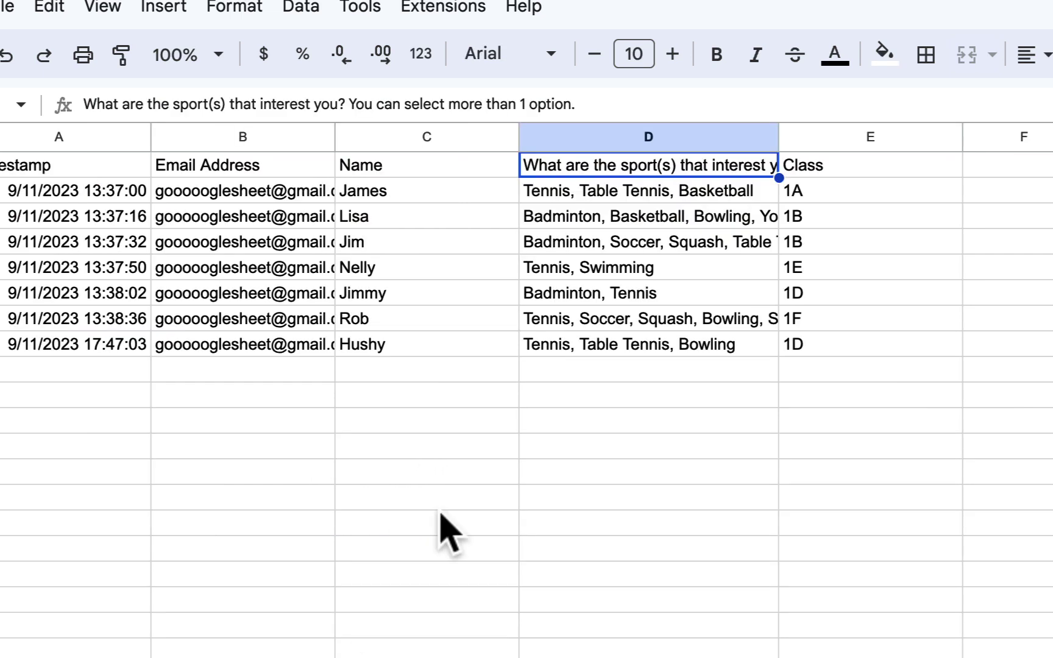
{"action": "left_click", "coordinate": [831, 168]}
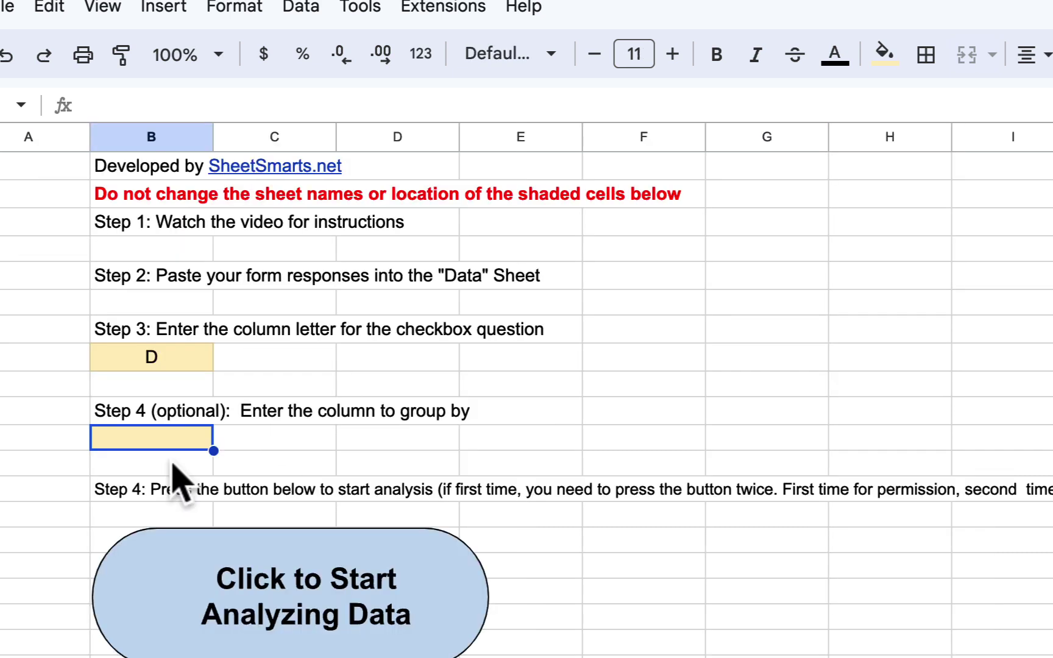
{"action": "type", "text": "E"}
{"action": "key", "text": "Tab"}
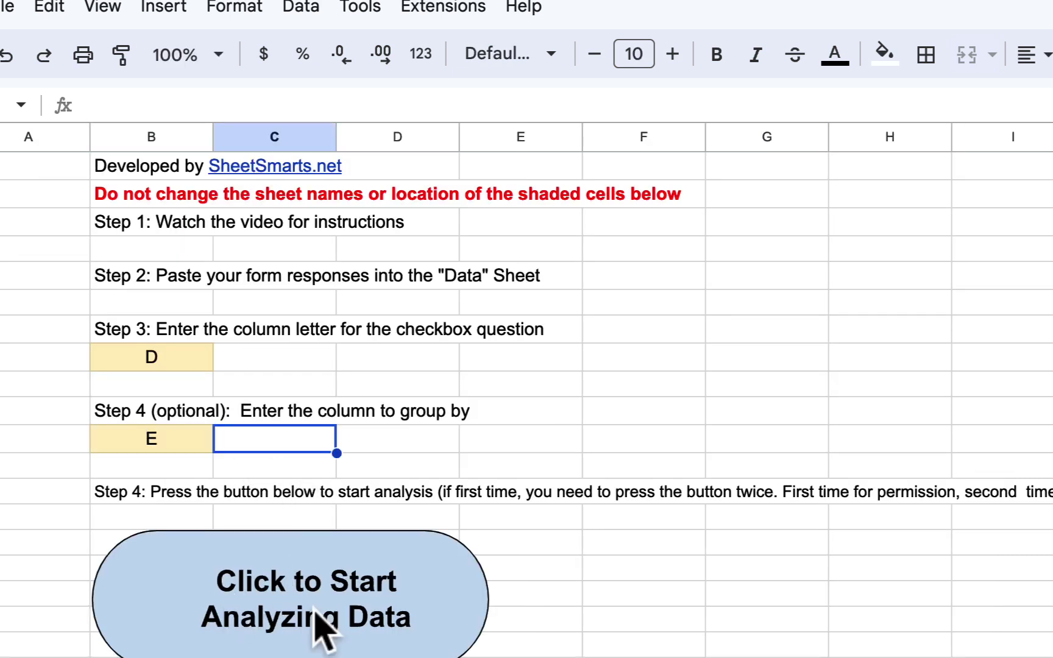
{"action": "left_click", "coordinate": [333, 622]}
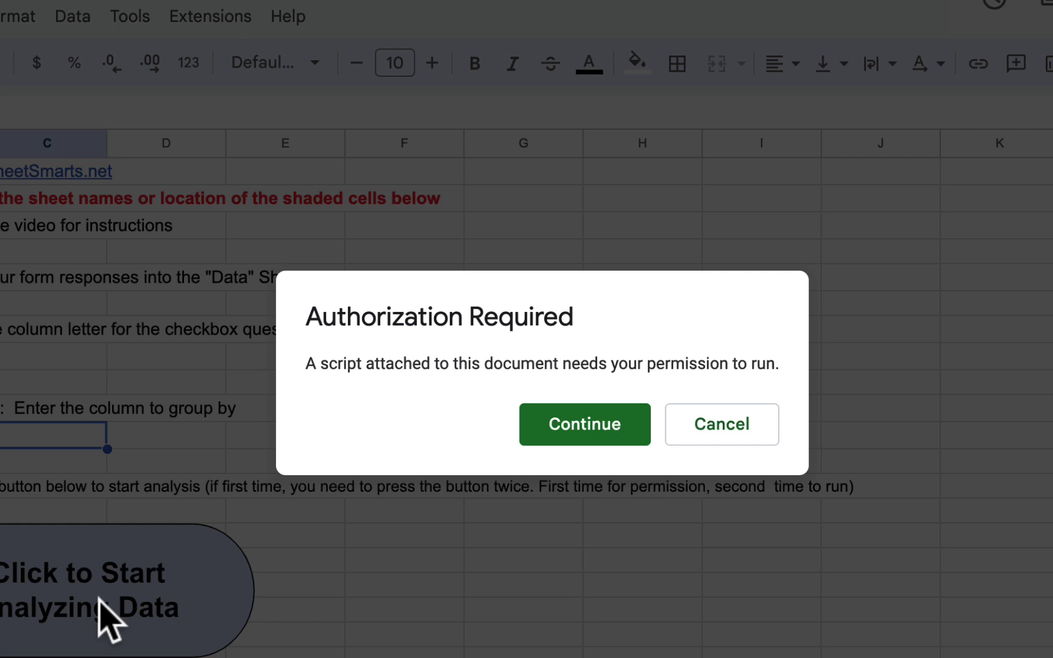
Choose the account, bypass the unverified-app warning, and allow spreadsheet access.
{"action": "left_click", "coordinate": [582, 429]}
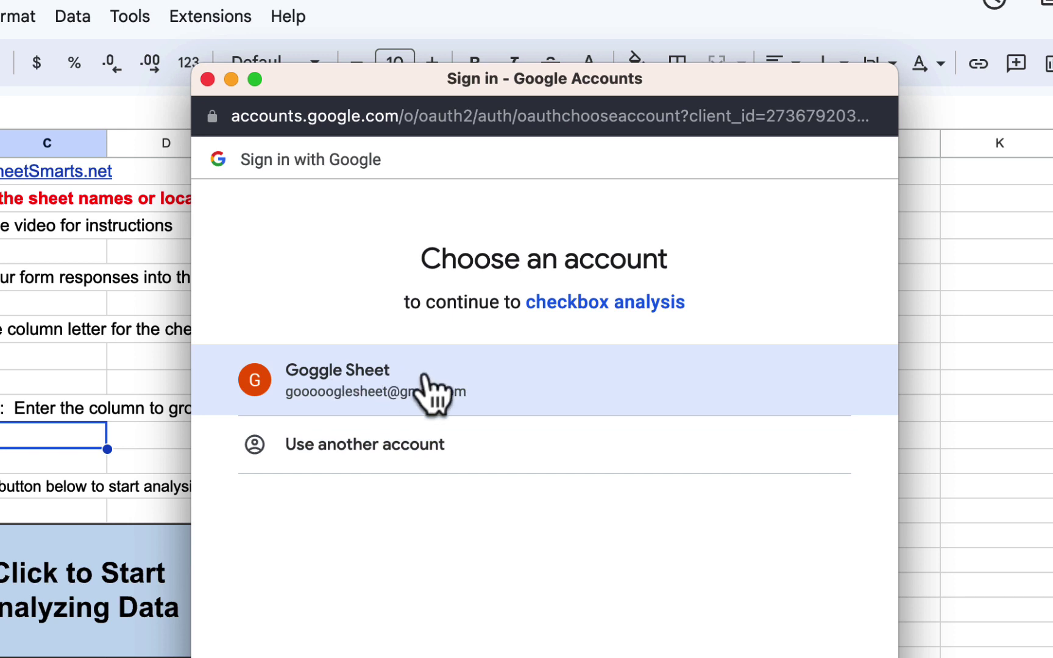
{"action": "left_click", "coordinate": [429, 387]}
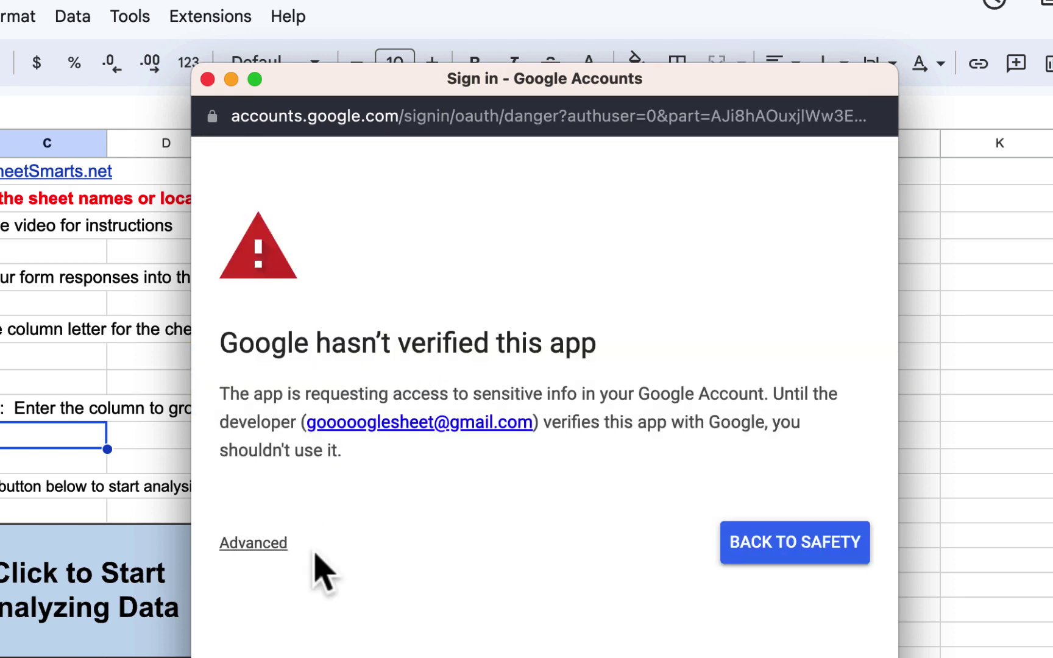
{"action": "left_click", "coordinate": [252, 543]}
{"action": "scroll", "coordinate": [403, 560], "scroll_direction": "down", "scroll_amount": 3}
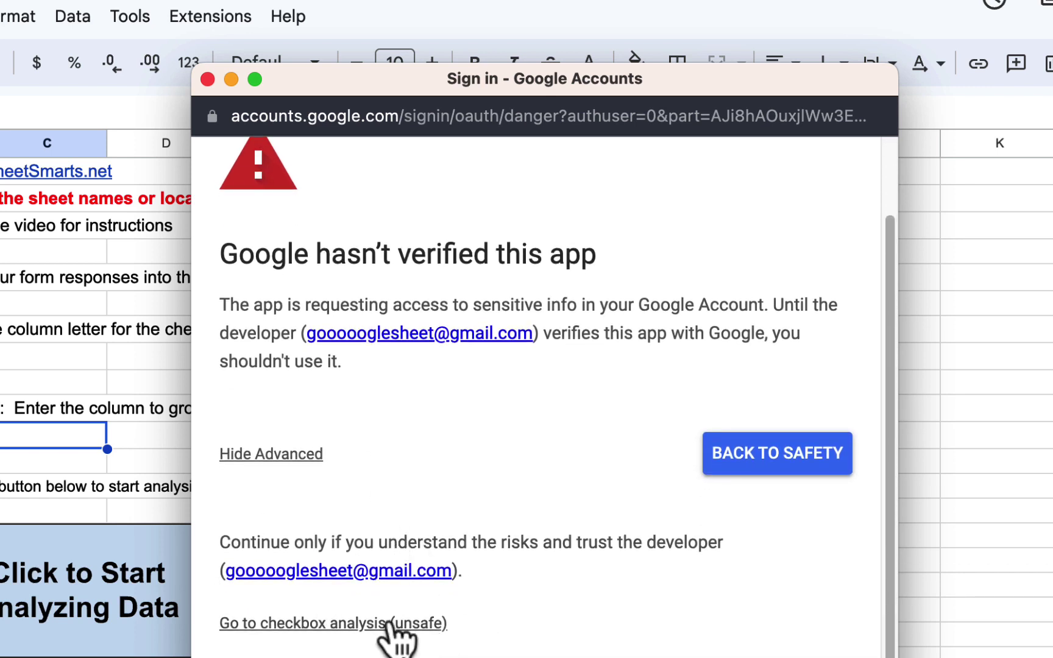
{"action": "left_click", "coordinate": [346, 627]}
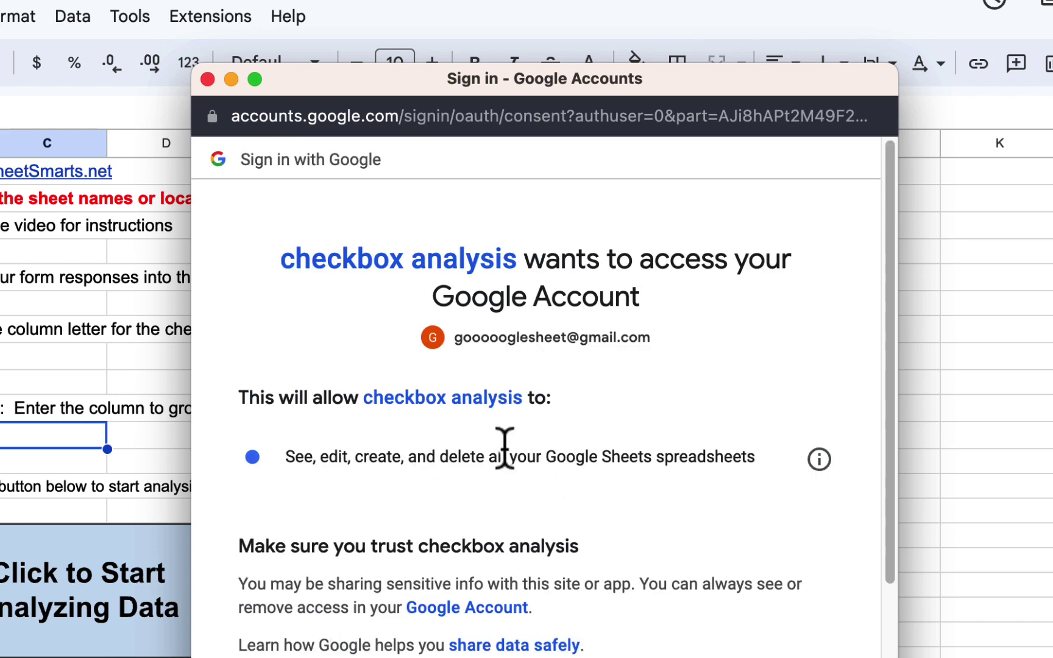
{"action": "scroll", "coordinate": [504, 537], "scroll_direction": "down", "scroll_amount": 5}
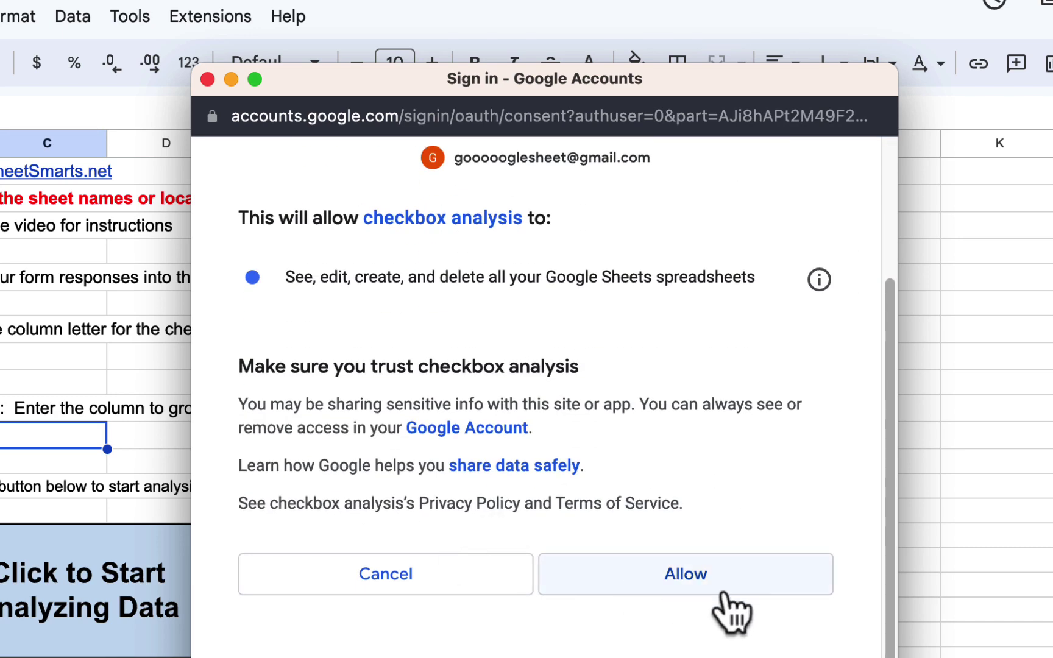
{"action": "left_click", "coordinate": [650, 586]}
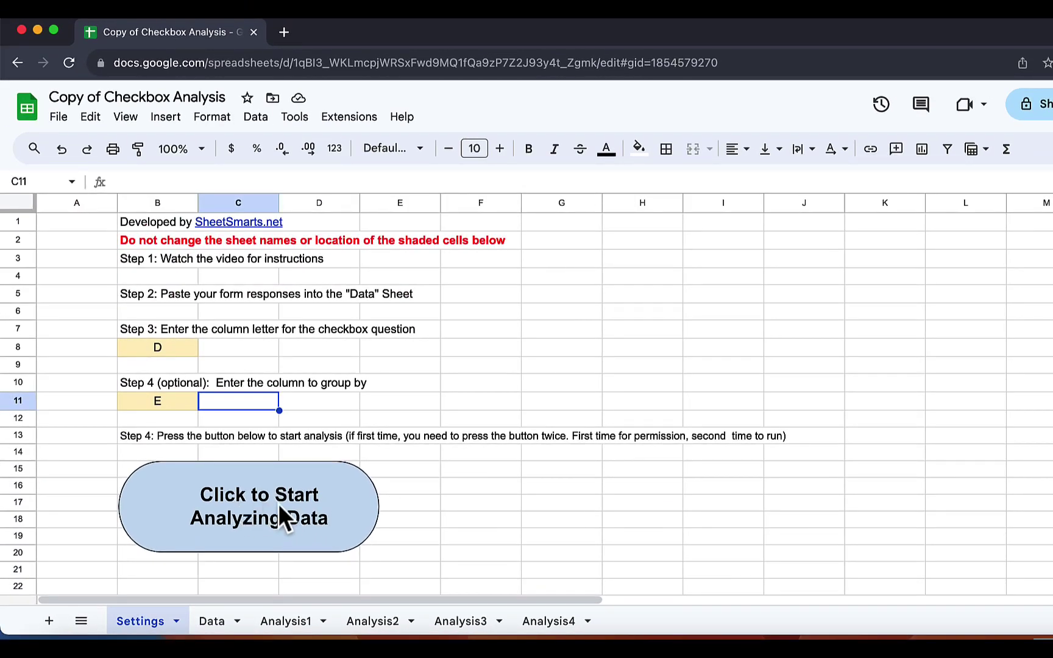
Run the analysis and inspect the Analysis1 1/0 tally columns from Tennis through Soccer.
{"action": "left_click", "coordinate": [272, 502]}
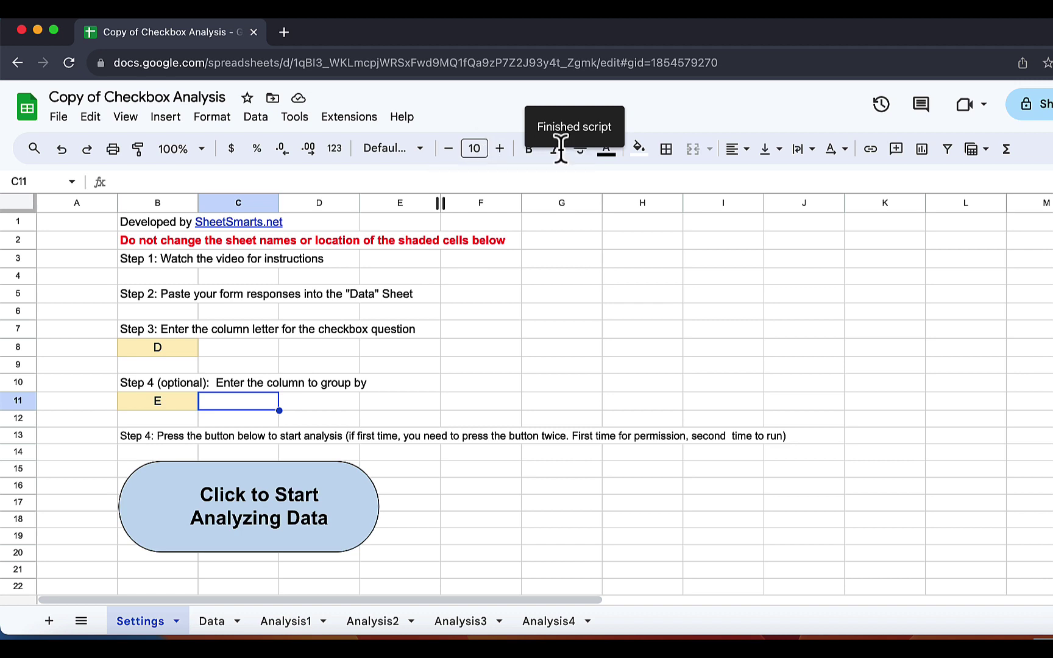
{"action": "left_click", "coordinate": [286, 626]}
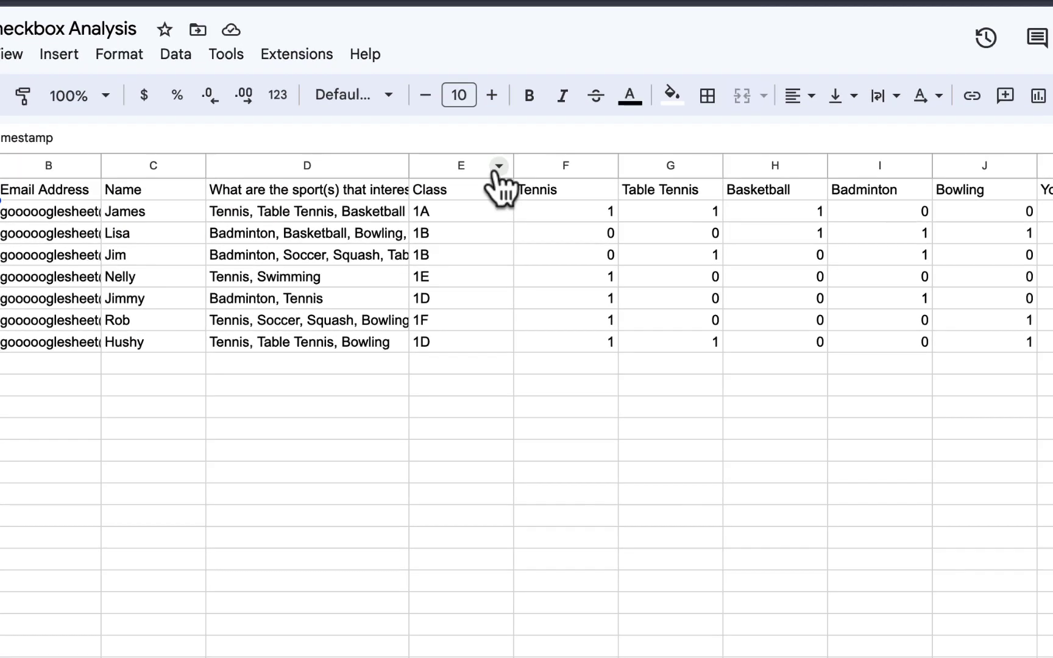
{"action": "left_click", "coordinate": [556, 203]}
{"action": "left_click", "coordinate": [695, 137]}
{"action": "left_click", "coordinate": [818, 137]}
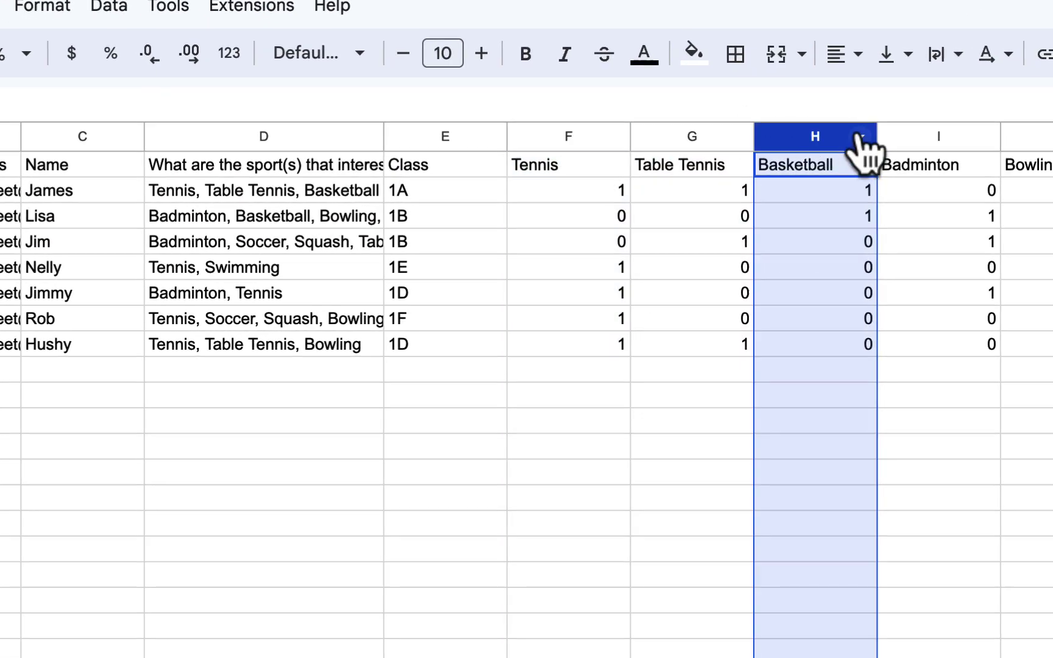
{"action": "left_click", "coordinate": [942, 136]}
{"action": "left_click", "coordinate": [720, 94]}
{"action": "left_click", "coordinate": [888, 94]}
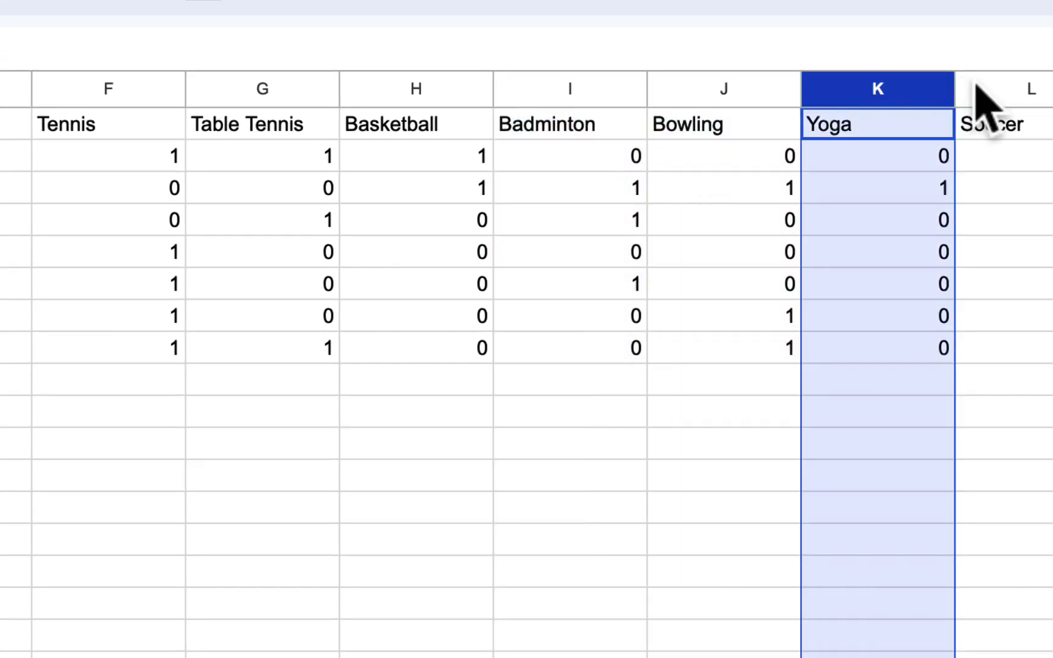
{"action": "left_click", "coordinate": [984, 95]}
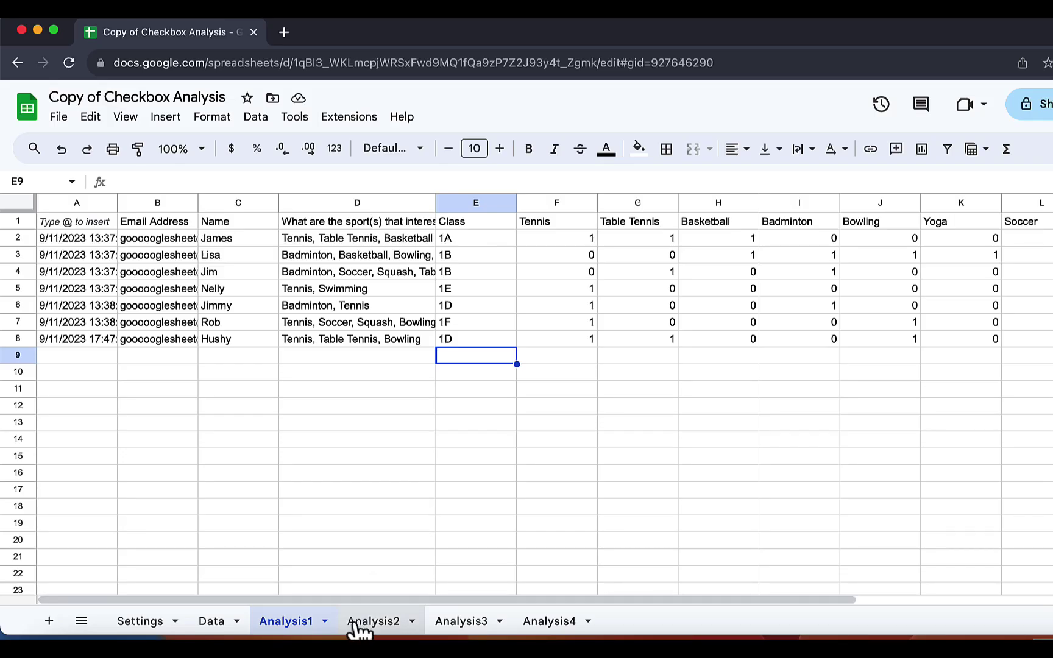
Check the Analysis2 percentages in C2:C11, then view the Analysis3 class counts and Analysis4 groups.
{"action": "left_click", "coordinate": [373, 620]}
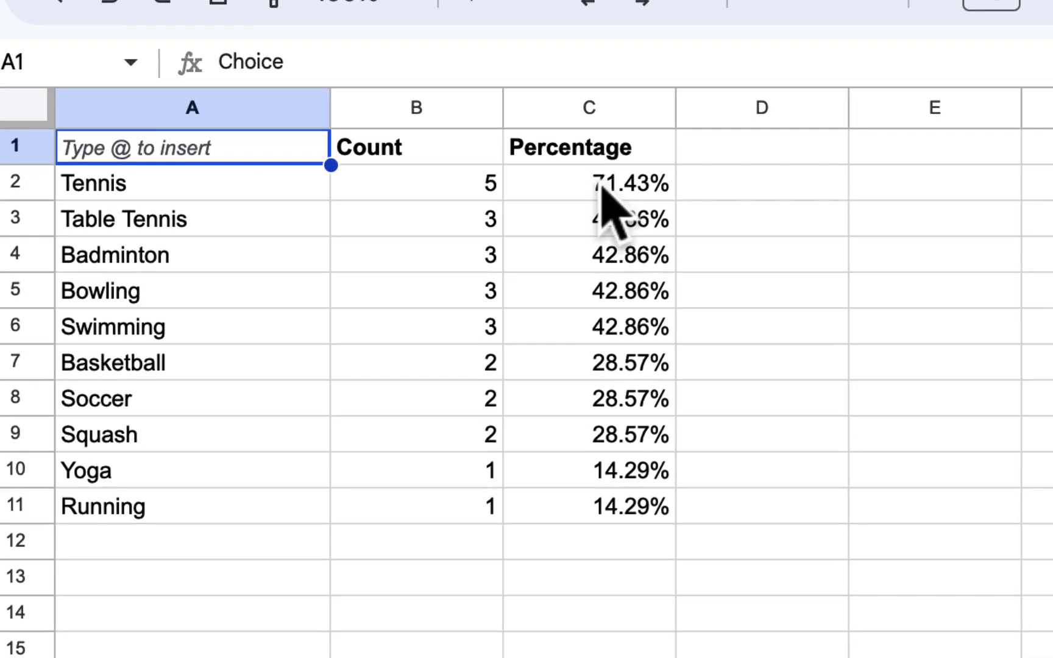
{"action": "left_click_drag", "start_coordinate": [633, 239], "coordinate": [627, 517]}
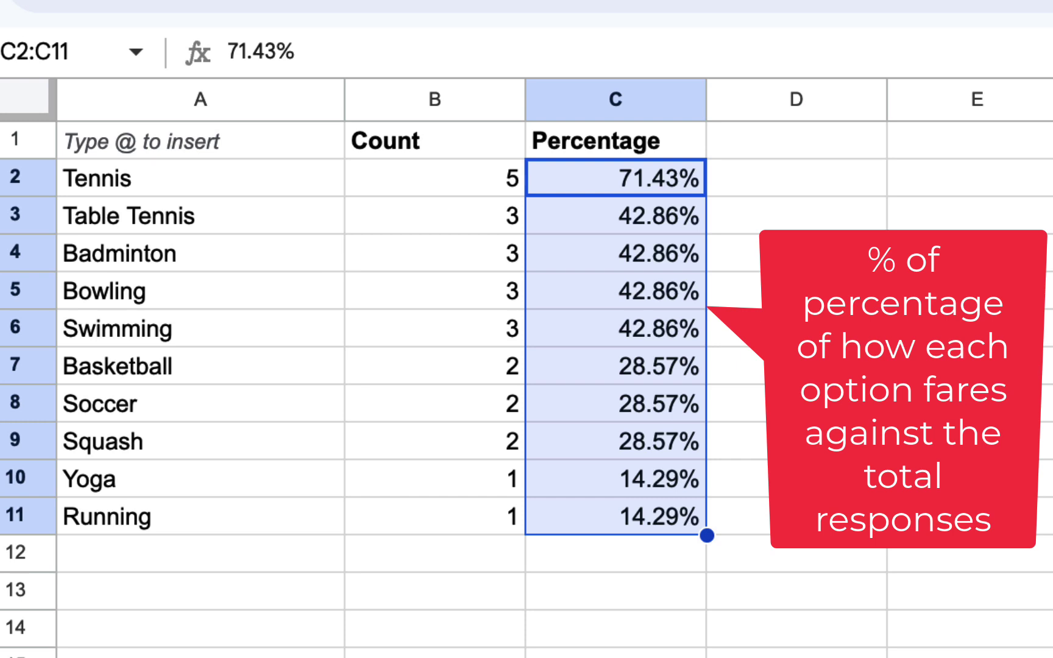
{"action": "left_click", "coordinate": [434, 650]}
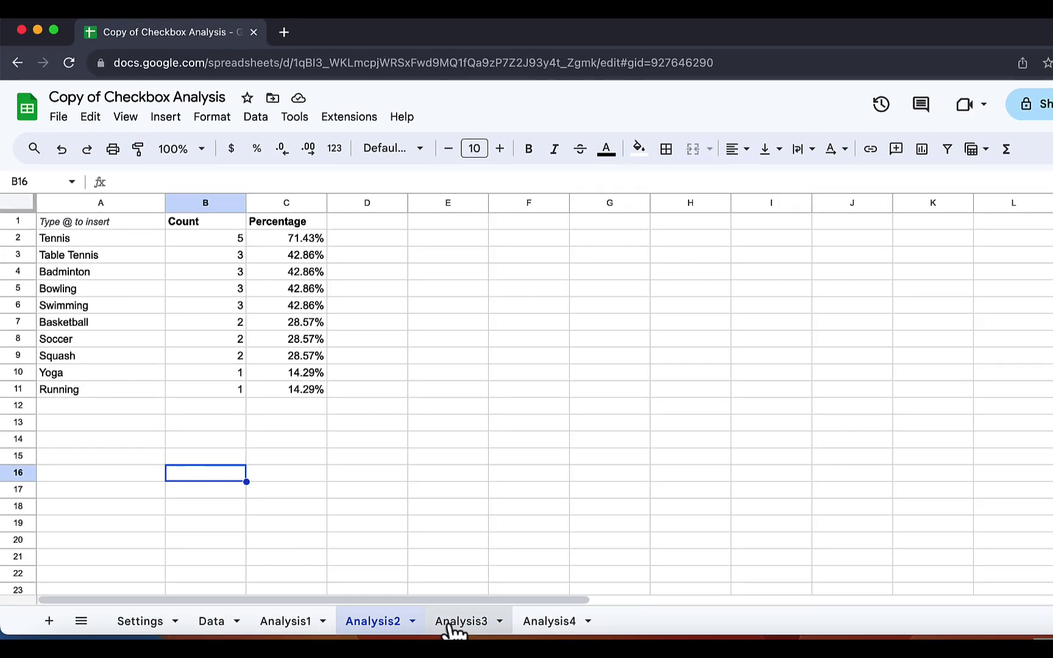
{"action": "left_click", "coordinate": [460, 621]}
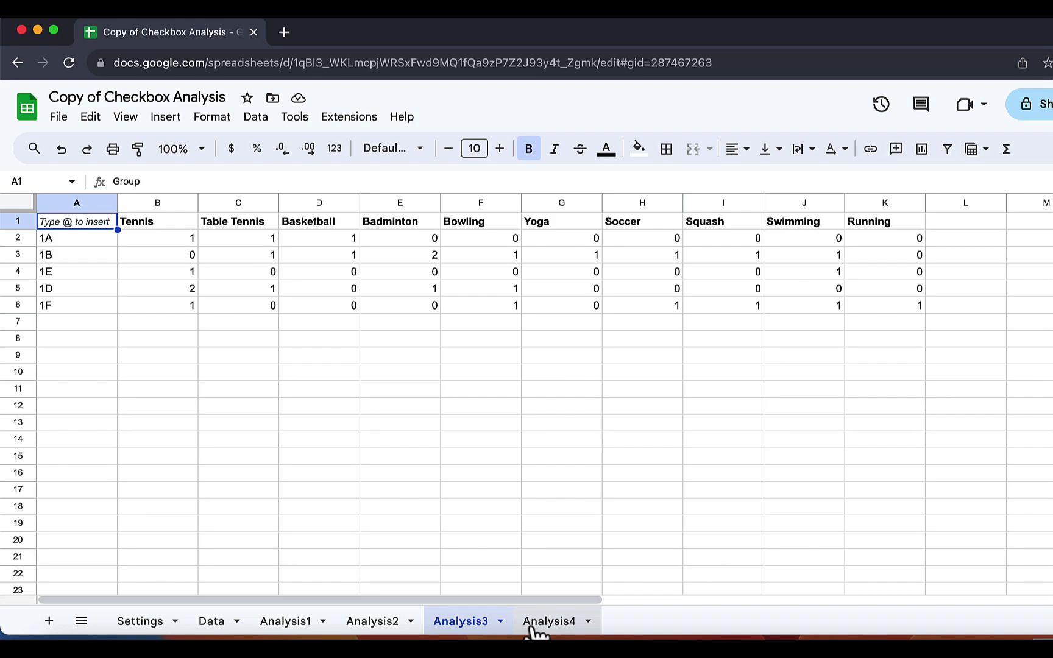
{"action": "left_click", "coordinate": [543, 621]}
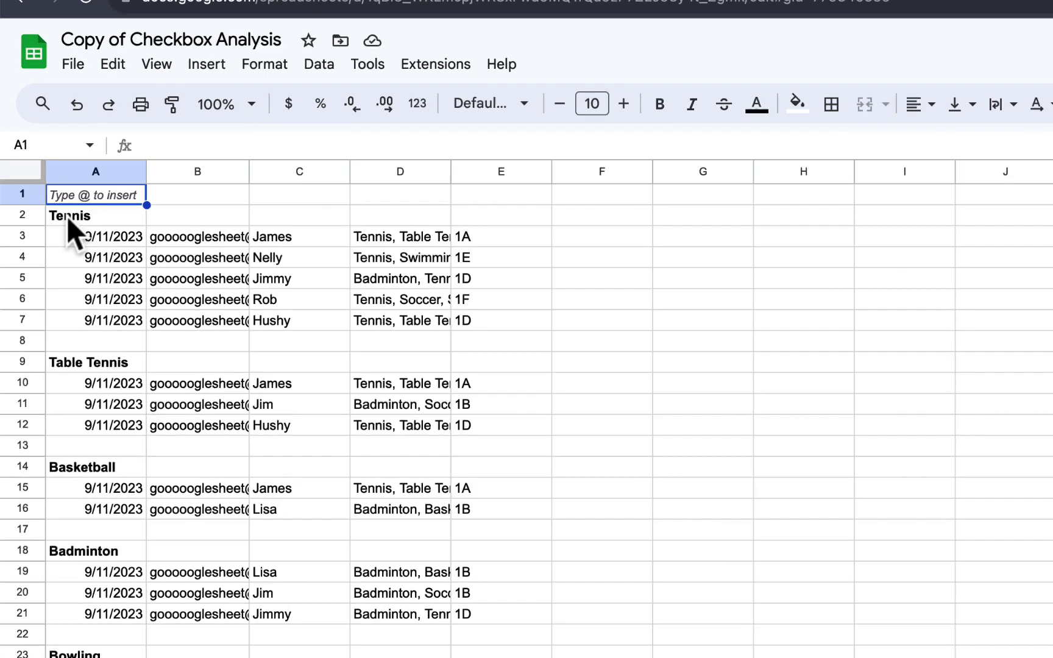
{"action": "left_click_drag", "start_coordinate": [56, 238], "coordinate": [329, 322]}
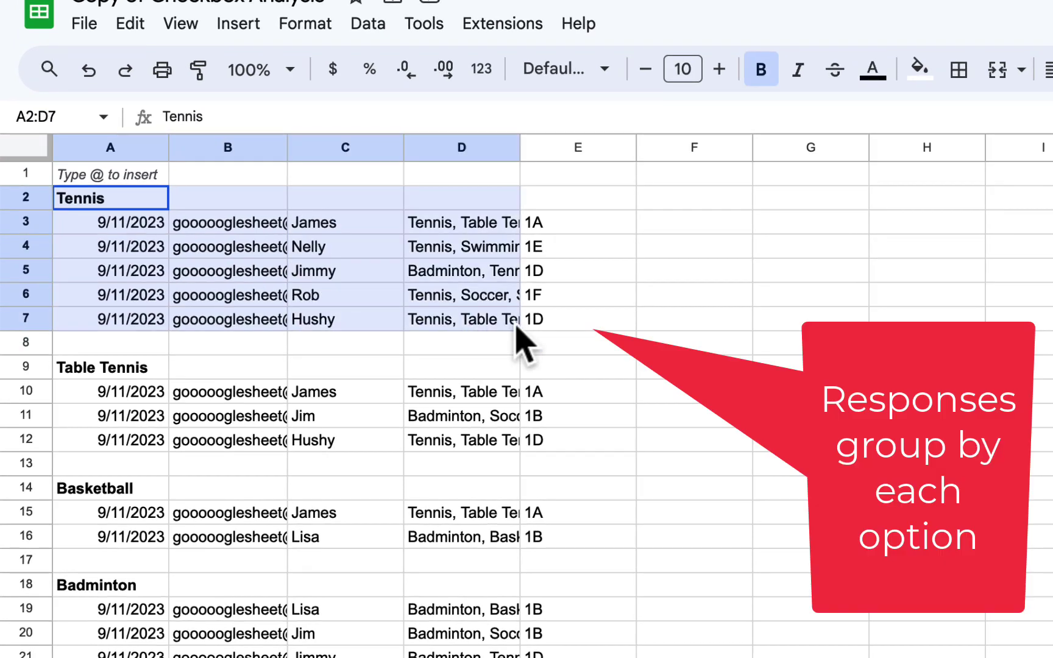
{"action": "left_click_drag", "start_coordinate": [520, 340], "coordinate": [536, 341]}
{"action": "left_click", "coordinate": [132, 371]}
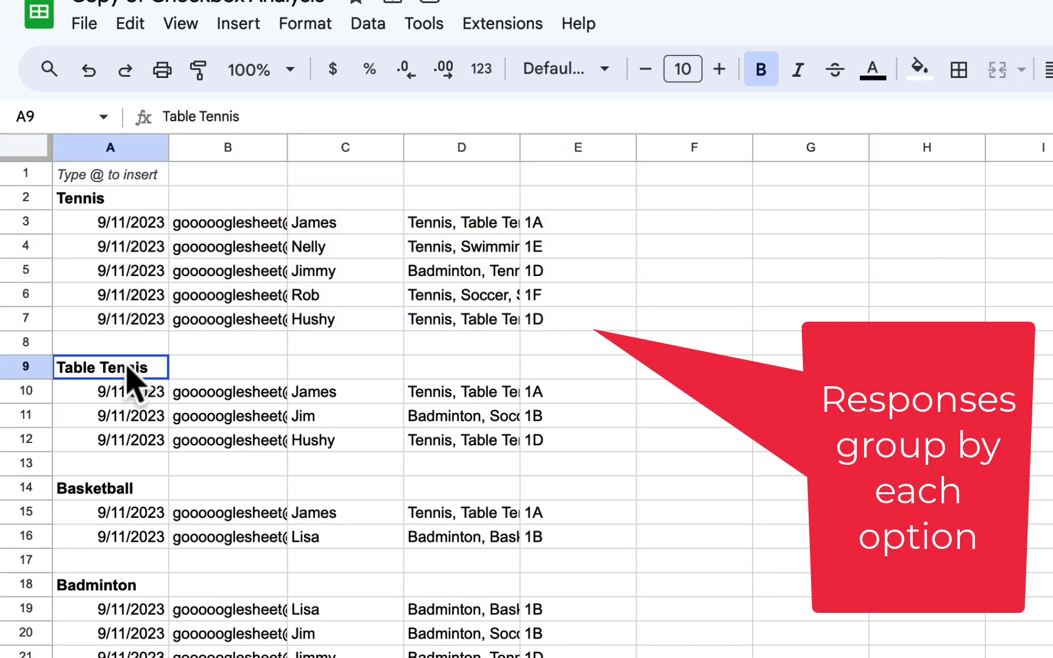
{"action": "left_click", "coordinate": [94, 489]}
{"action": "scroll", "coordinate": [239, 502], "scroll_direction": "down", "scroll_amount": 5}
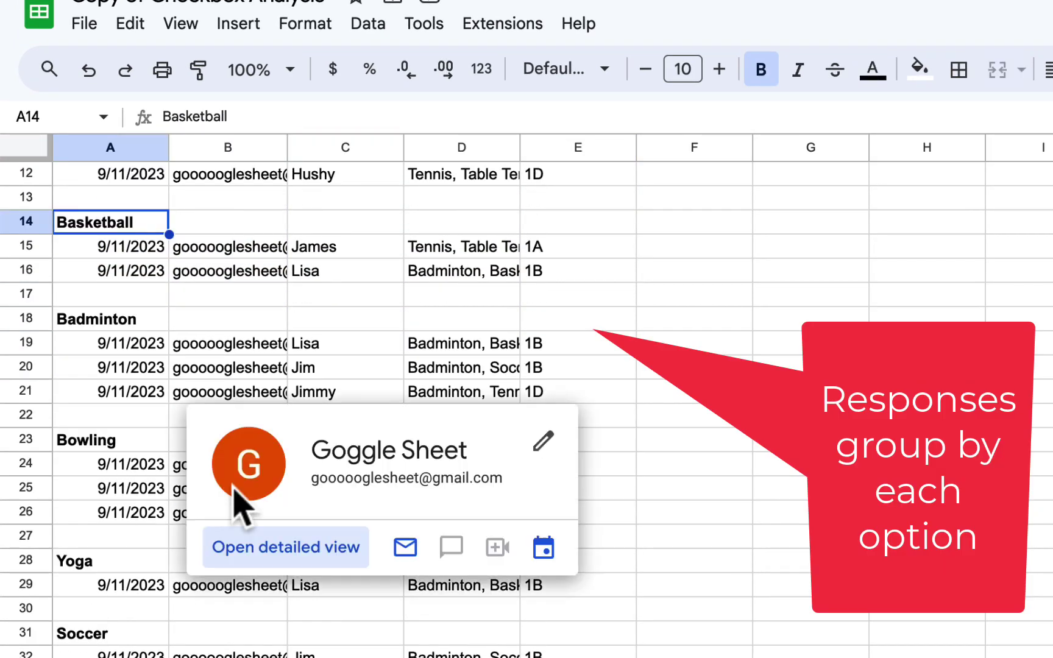
{"action": "scroll", "coordinate": [136, 465], "scroll_direction": "down", "scroll_amount": 2}
{"action": "scroll", "coordinate": [135, 465], "scroll_direction": "down", "scroll_amount": 2}
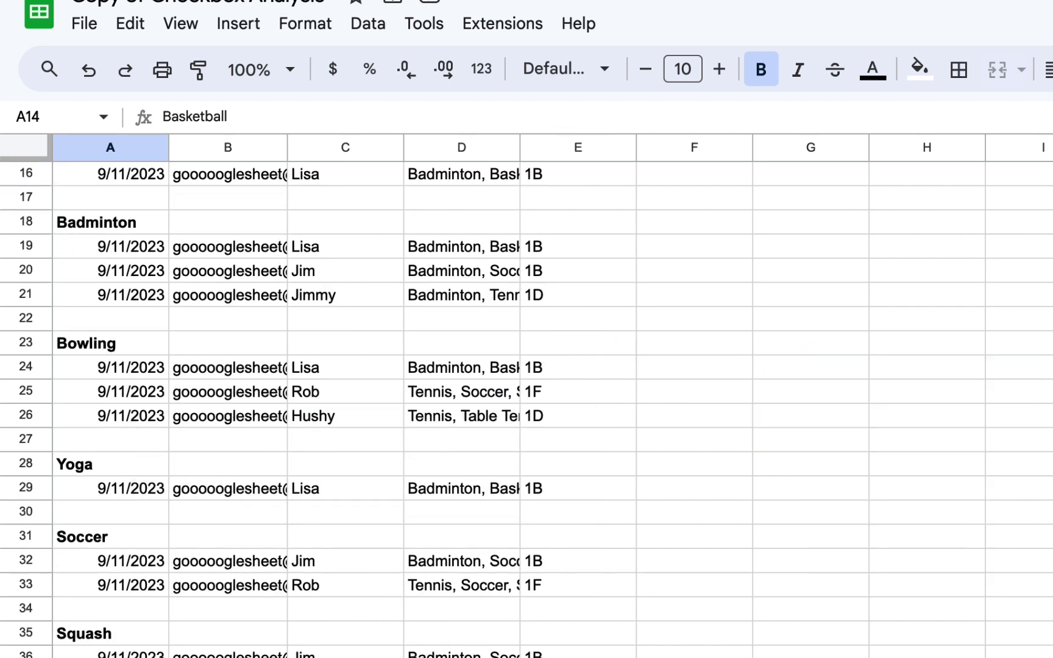
{"action": "scroll", "coordinate": [566, 370], "scroll_direction": "up", "scroll_amount": 5}
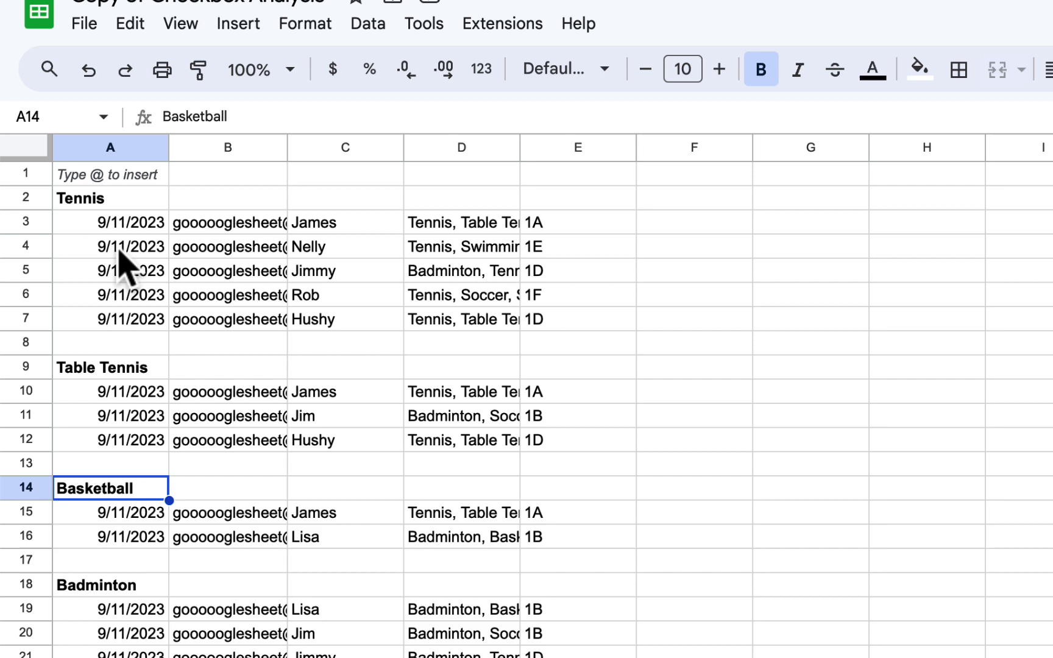
{"action": "left_click", "coordinate": [110, 197]}
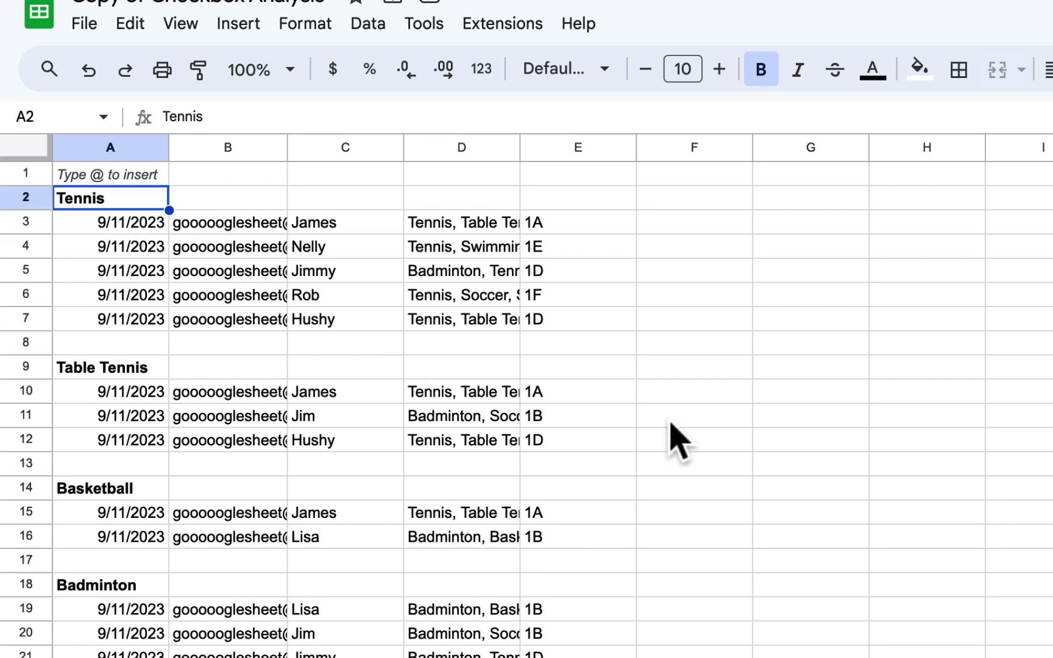
{"action": "scroll", "coordinate": [665, 440], "scroll_direction": "down", "scroll_amount": 1}
{"action": "scroll", "coordinate": [665, 440], "scroll_direction": "down", "scroll_amount": 2}
{"action": "scroll", "coordinate": [665, 440], "scroll_direction": "down", "scroll_amount": 2}
{"action": "scroll", "coordinate": [665, 440], "scroll_direction": "down", "scroll_amount": 3}
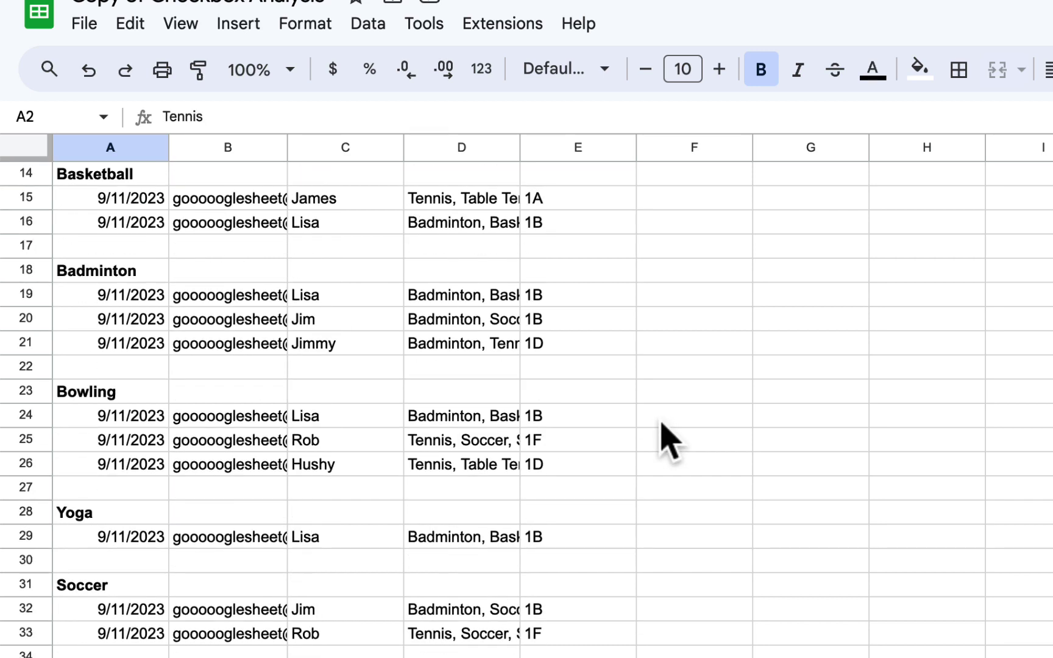
{"action": "scroll", "coordinate": [664, 440], "scroll_direction": "down", "scroll_amount": 2}
{"action": "scroll", "coordinate": [665, 440], "scroll_direction": "down", "scroll_amount": 1}
{"action": "scroll", "coordinate": [664, 440], "scroll_direction": "down", "scroll_amount": 1}
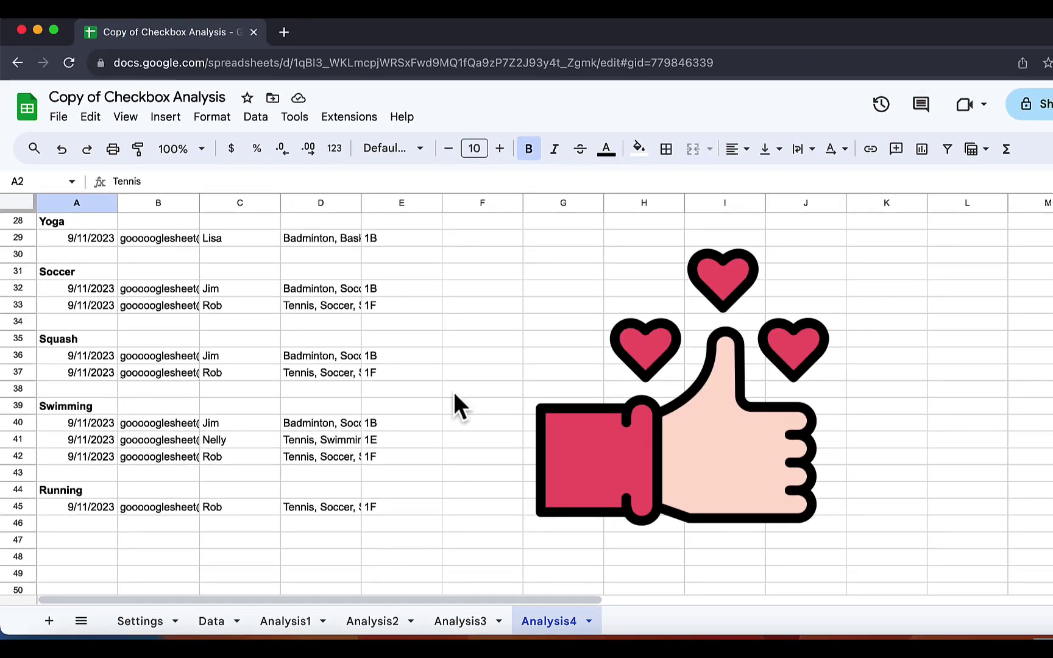
{"action": "scroll", "coordinate": [459, 406], "scroll_direction": "up", "scroll_amount": 10}
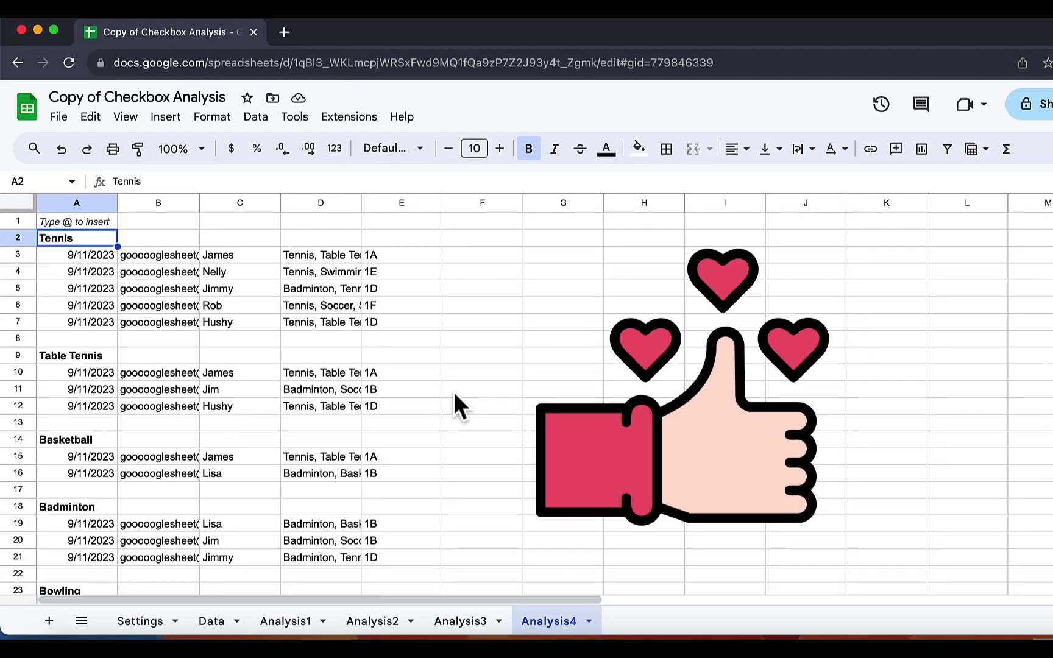